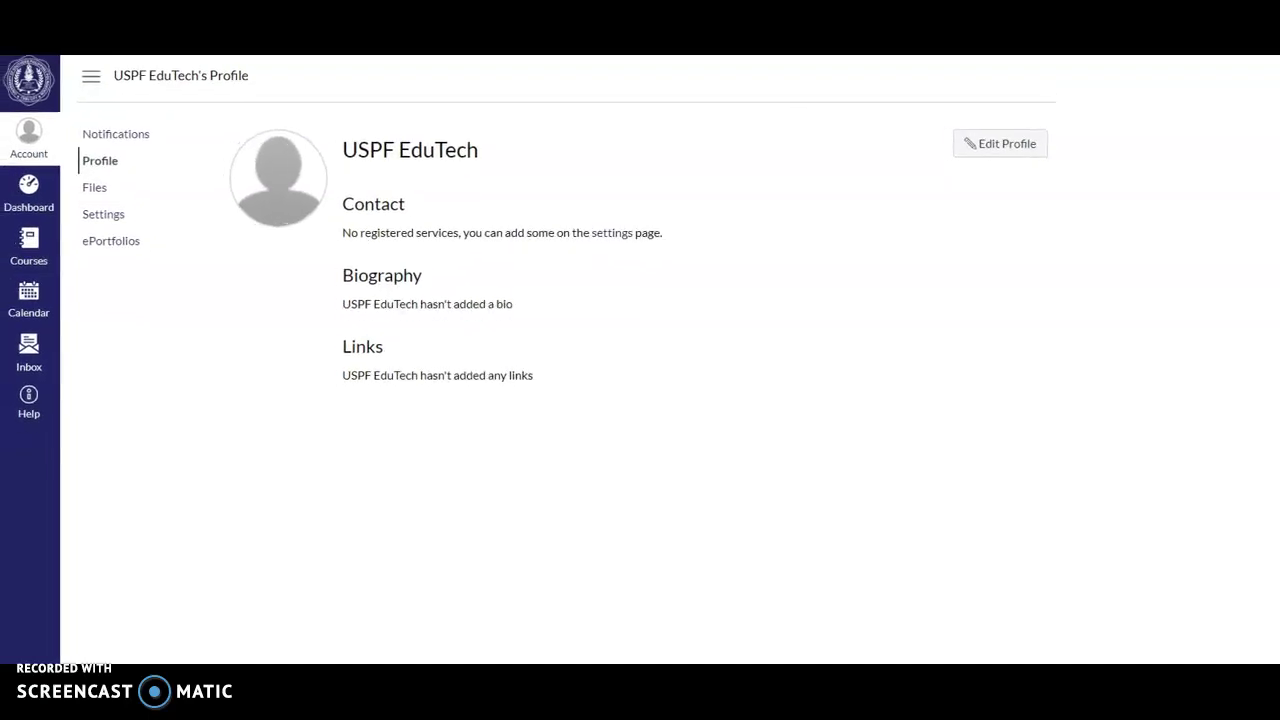
pyautogui.click(36, 146)
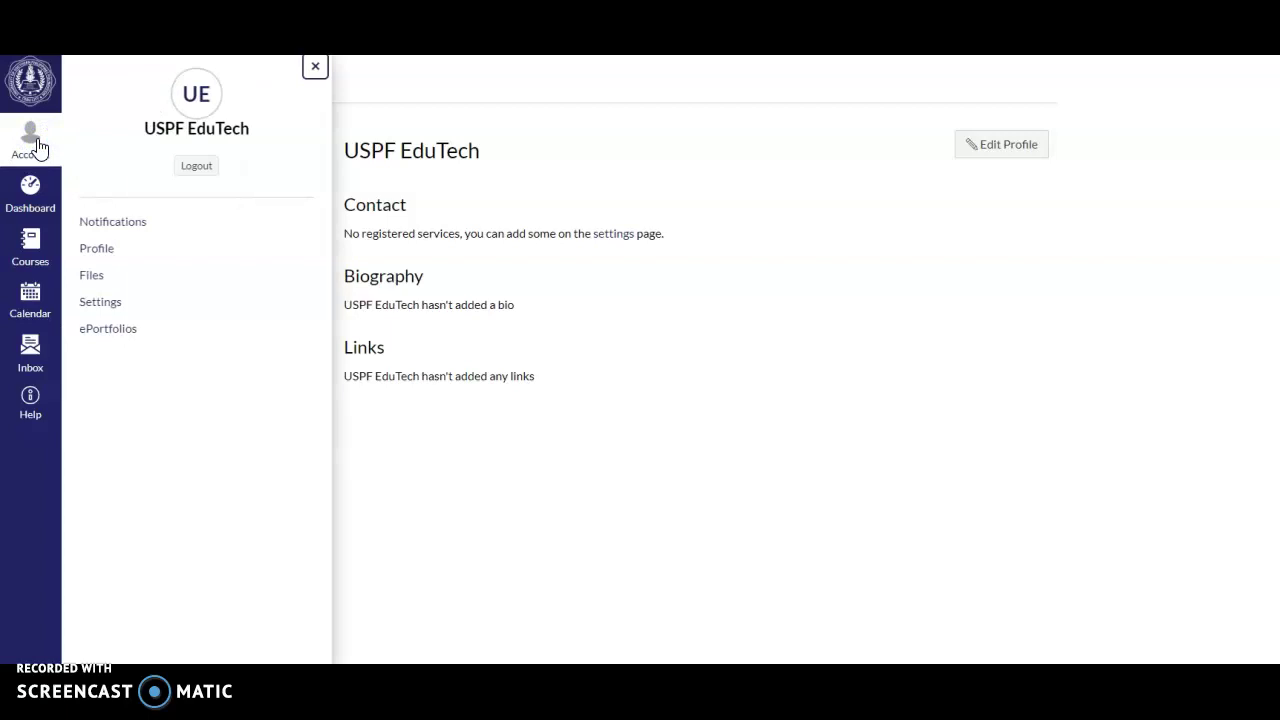
pyautogui.click(104, 280)
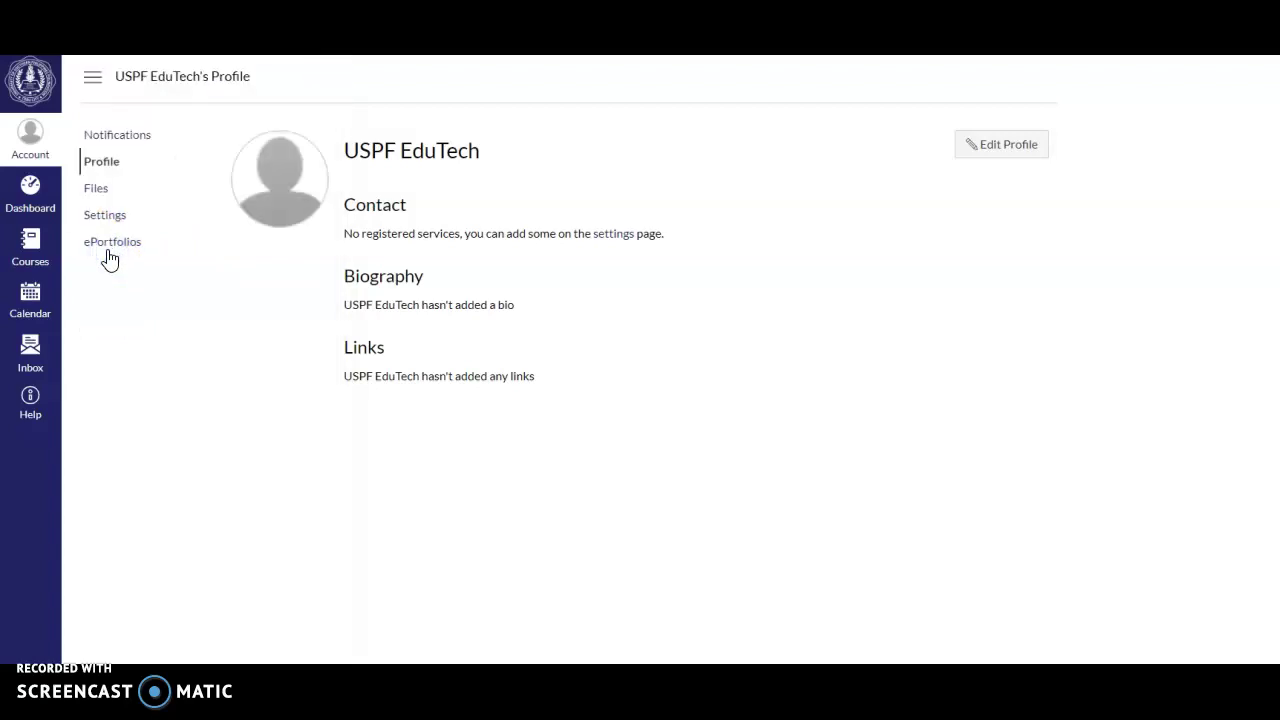
pyautogui.click(288, 202)
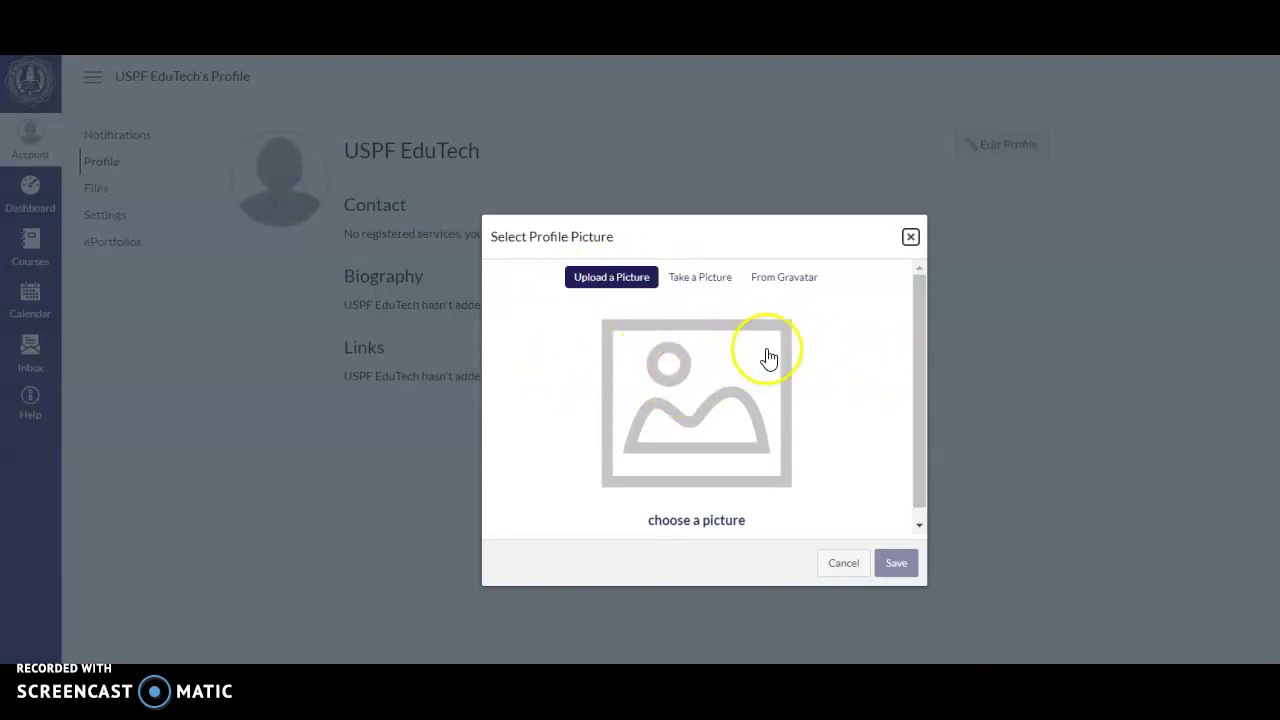
pyautogui.click(843, 563)
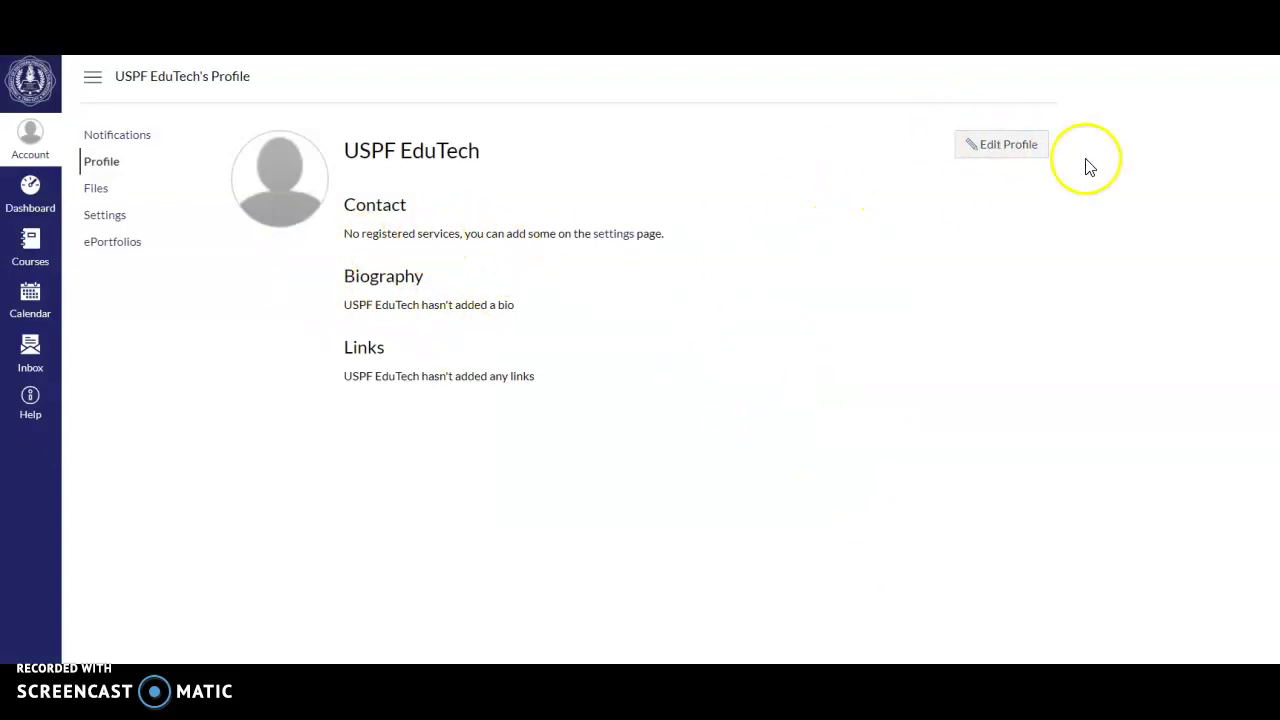
pyautogui.click(1021, 152)
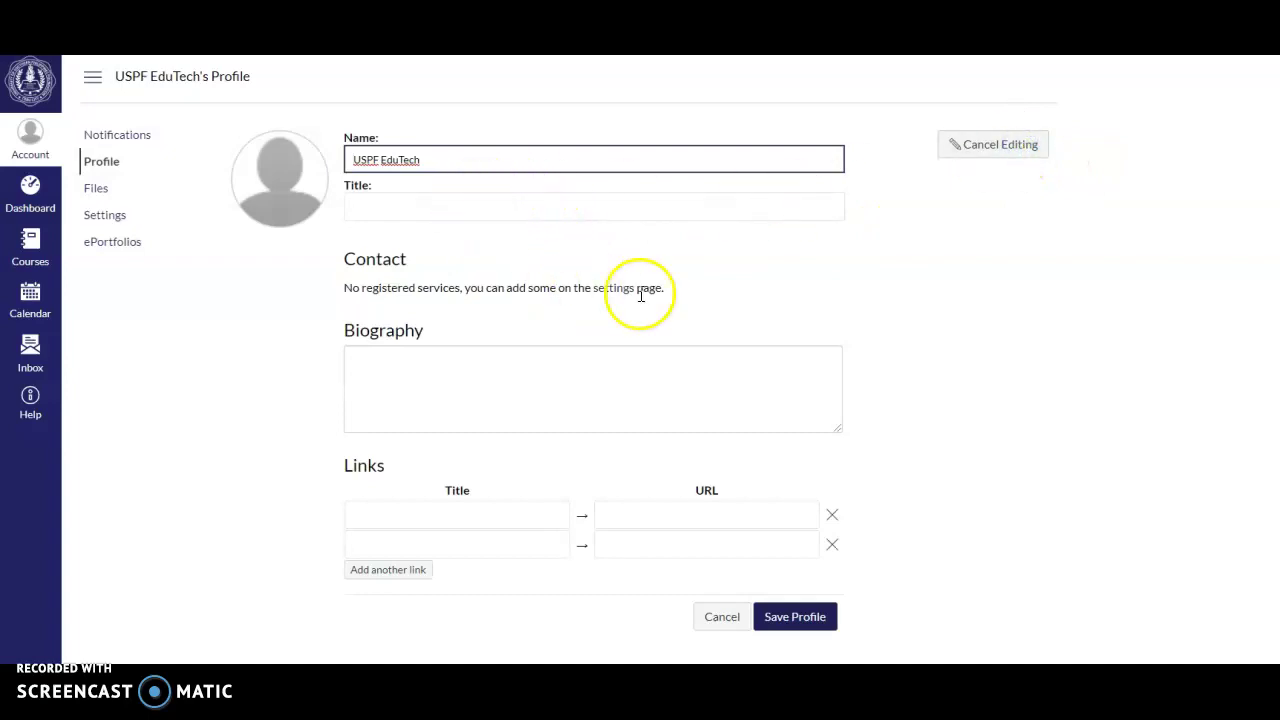
pyautogui.click(574, 386)
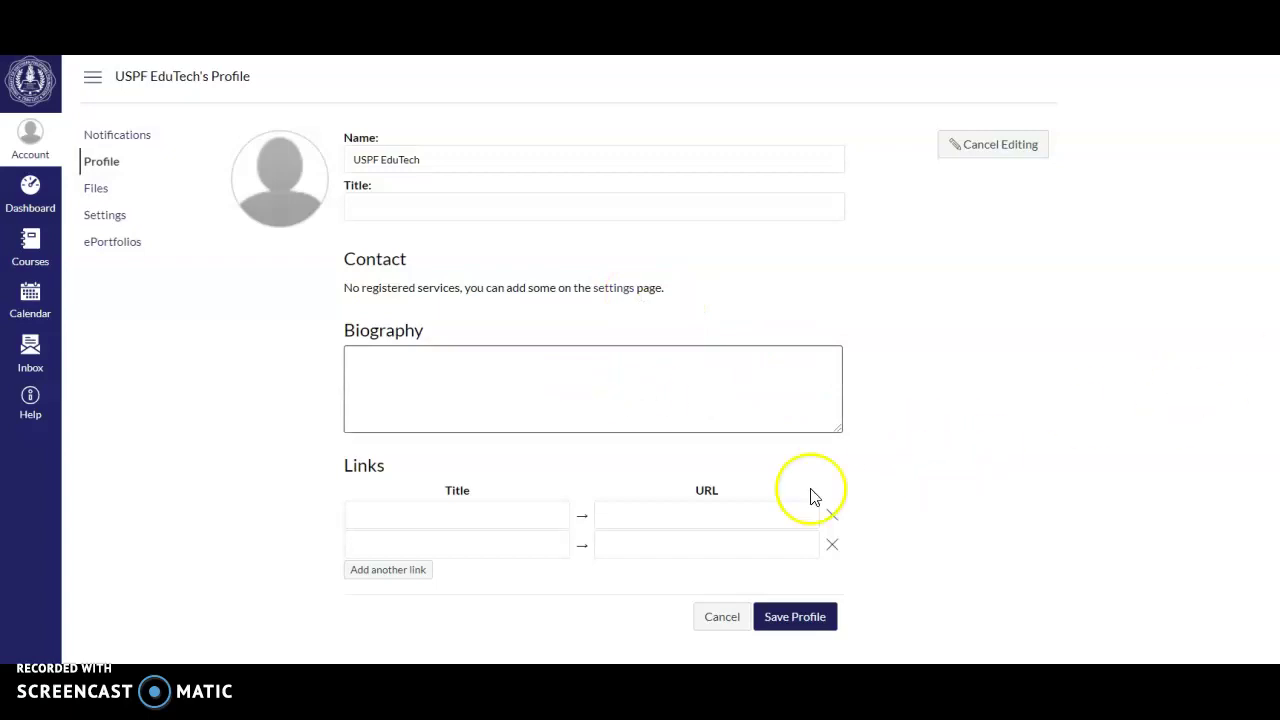
pyautogui.click(524, 513)
pyautogui.click(716, 516)
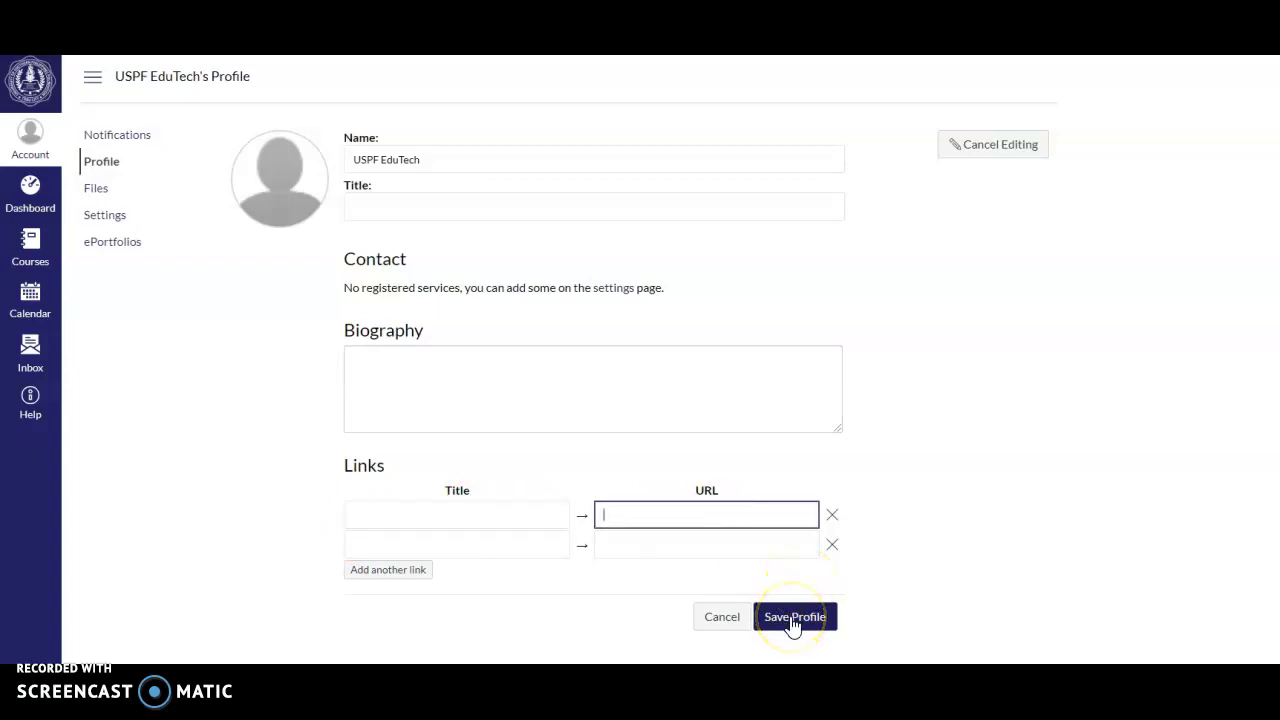
pyautogui.click(721, 618)
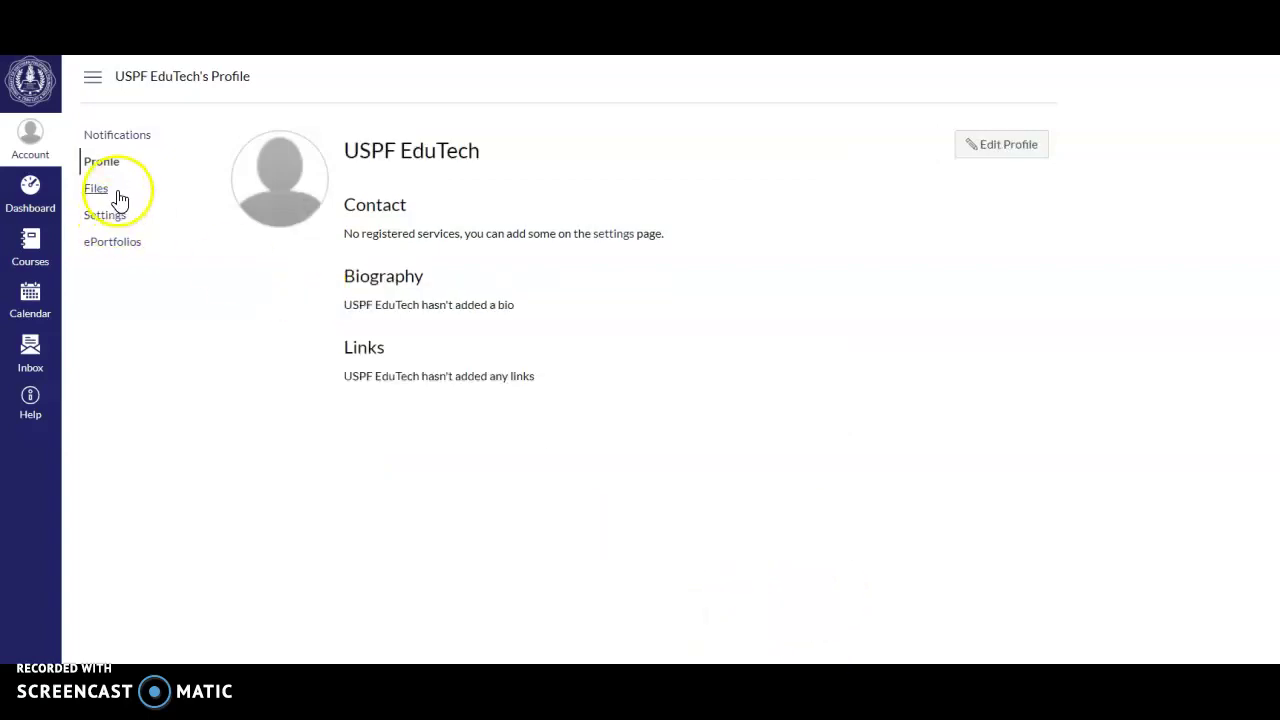
pyautogui.click(98, 218)
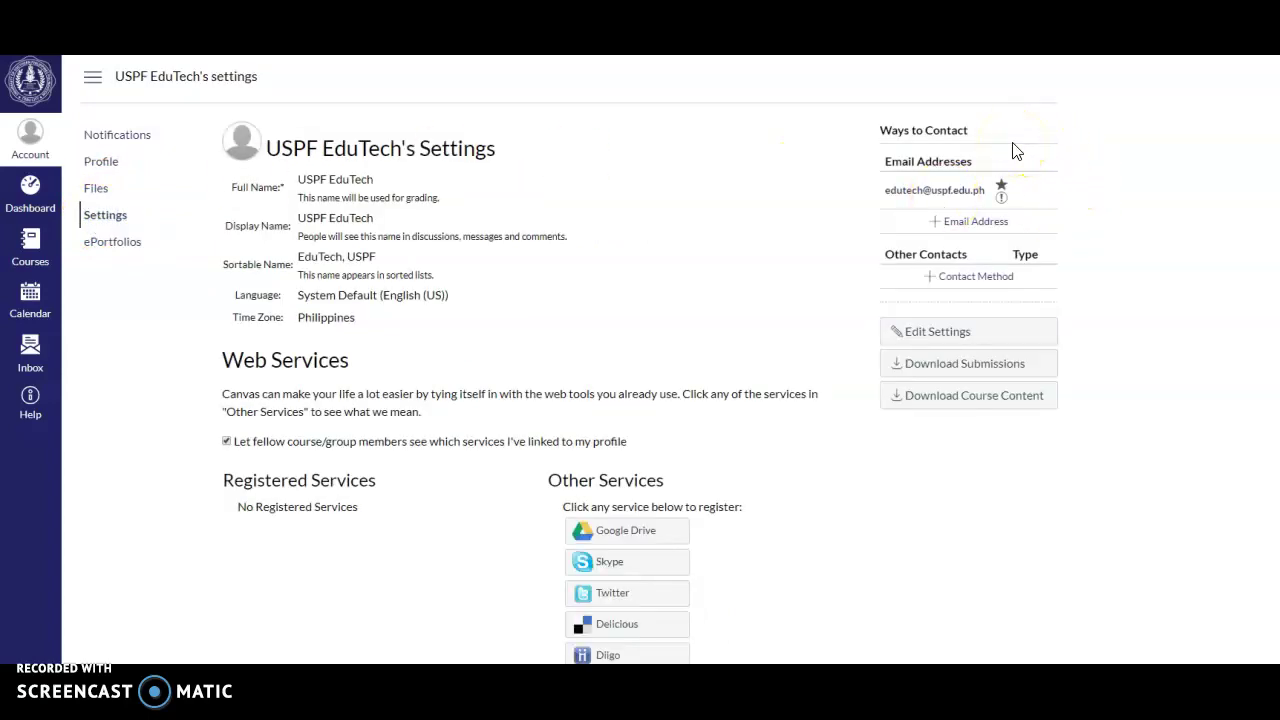
# Zoom in on Settings, cancel an email registration, and start adding a text-message contact.
pyautogui.hotkey('ctrl', '+')
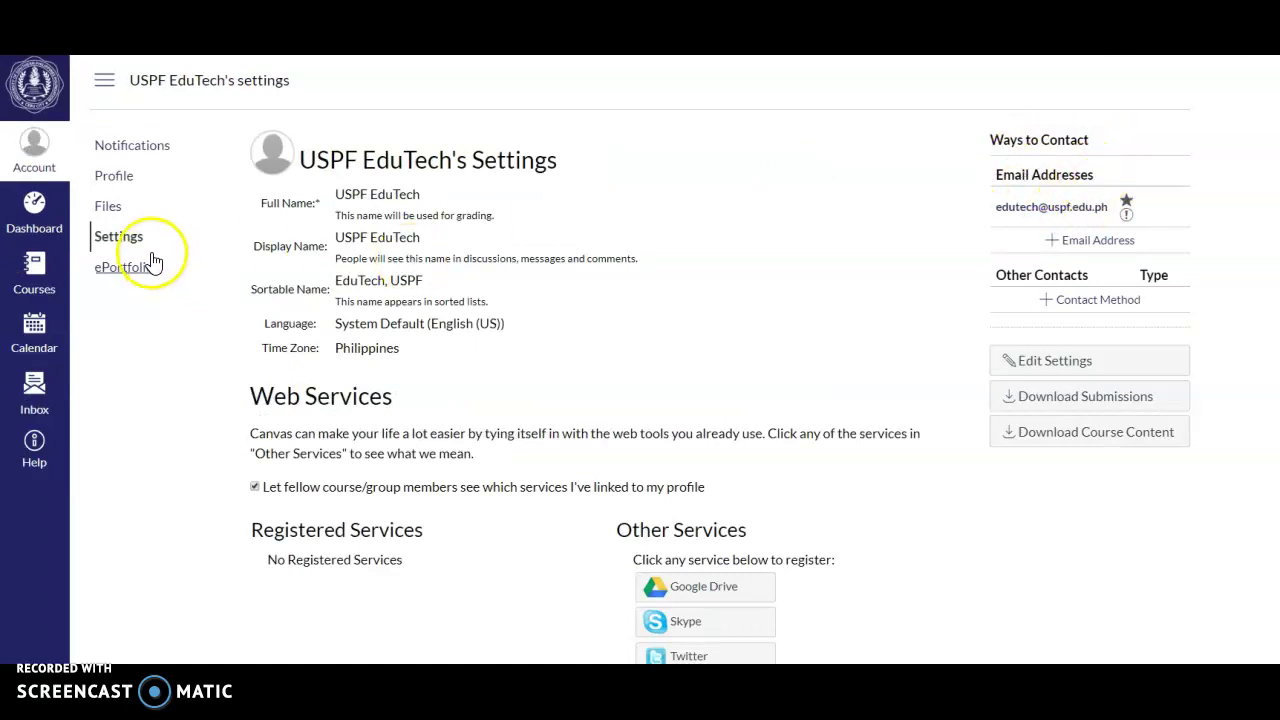
pyautogui.click(1113, 248)
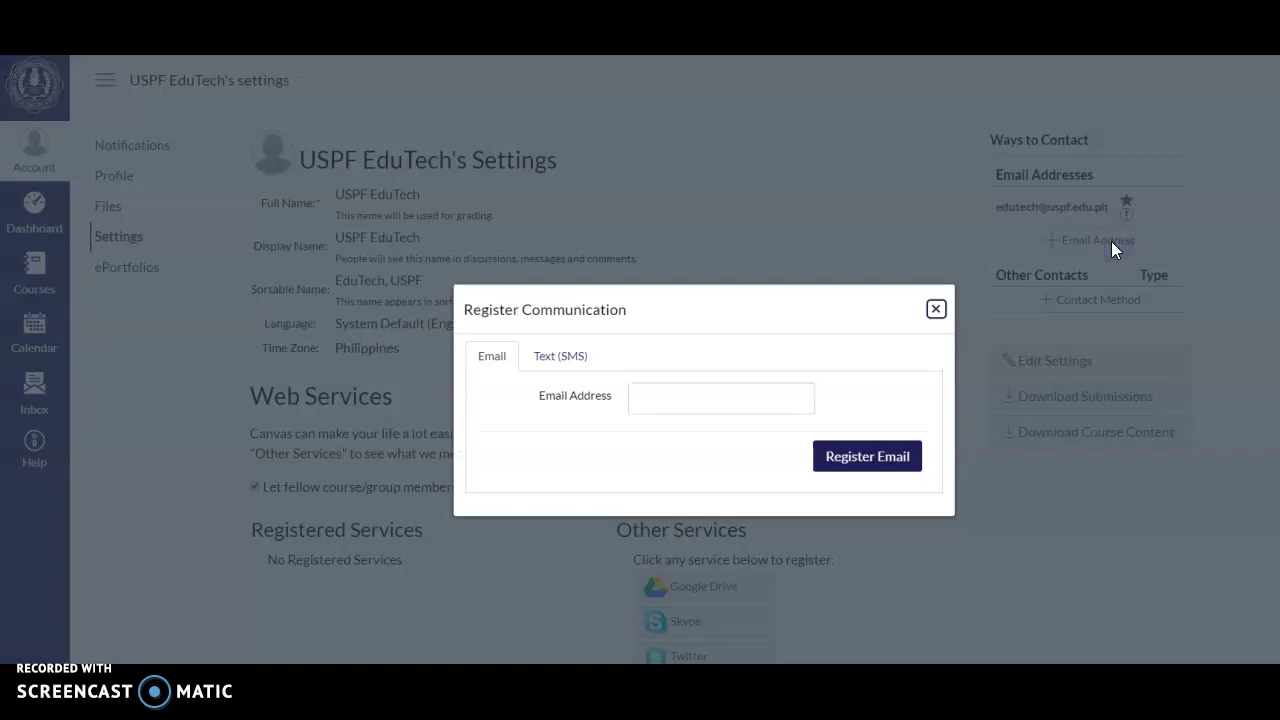
pyautogui.click(711, 390)
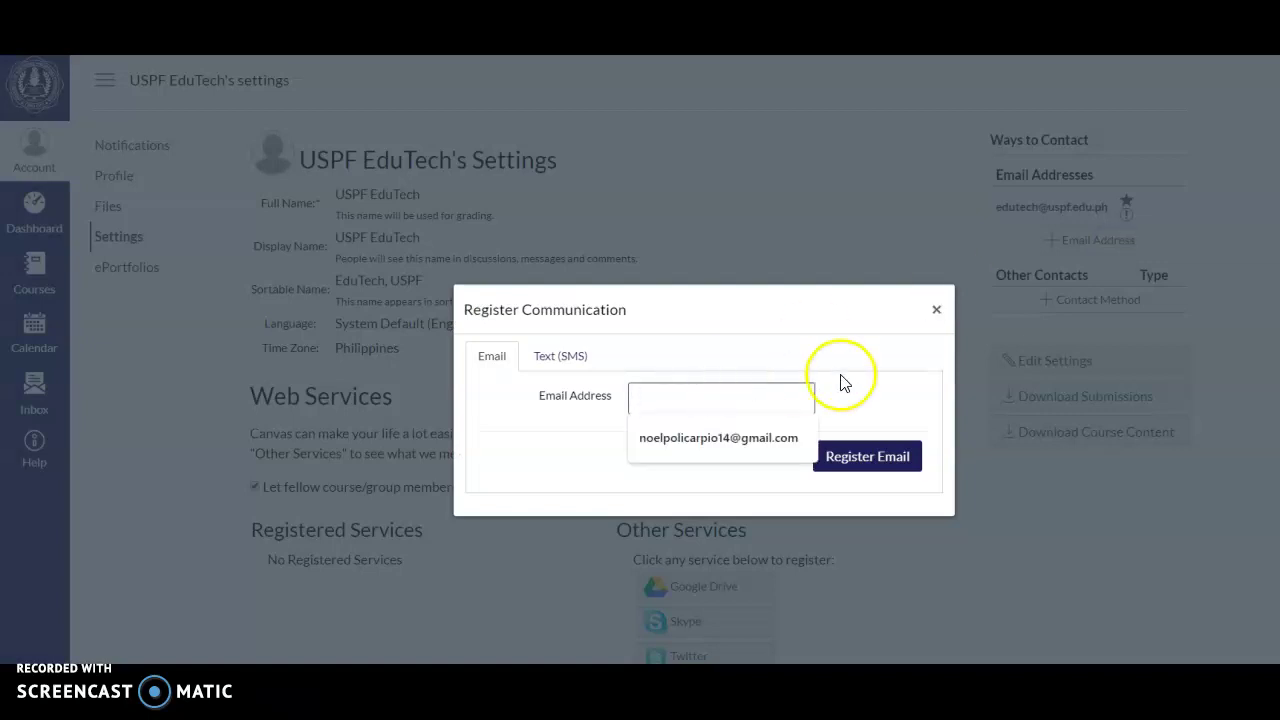
pyautogui.click(866, 388)
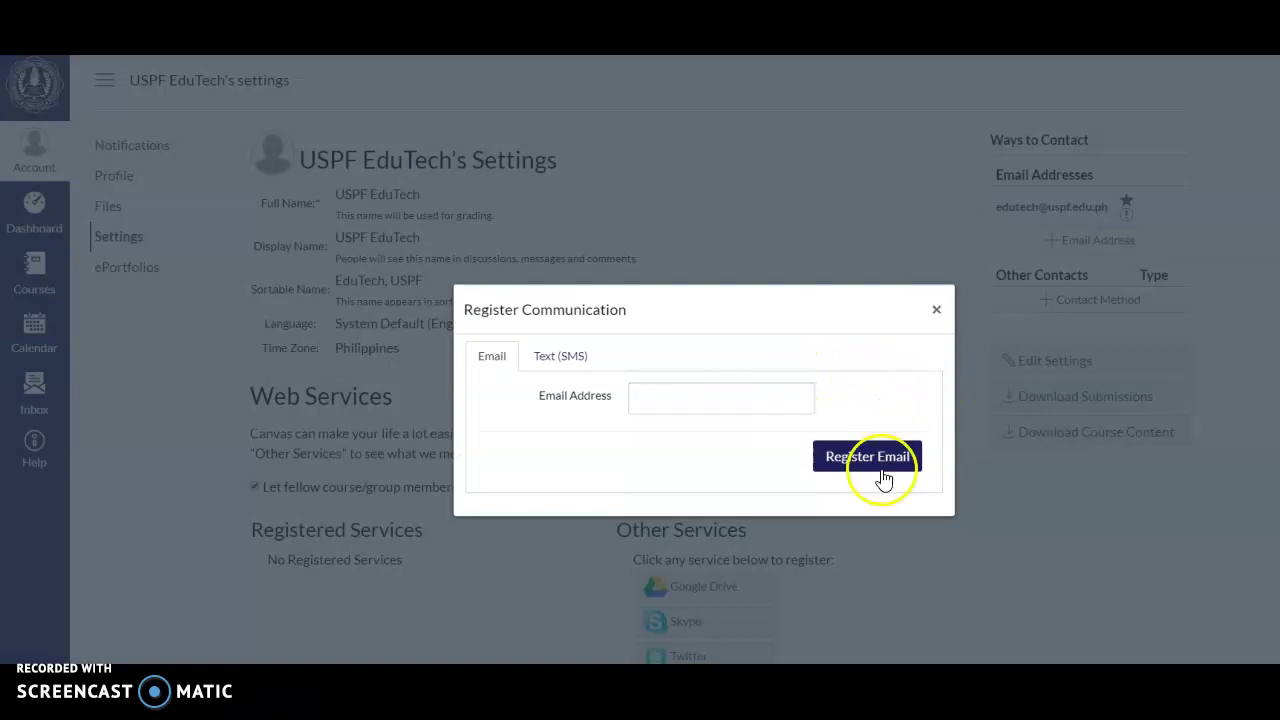
pyautogui.click(935, 312)
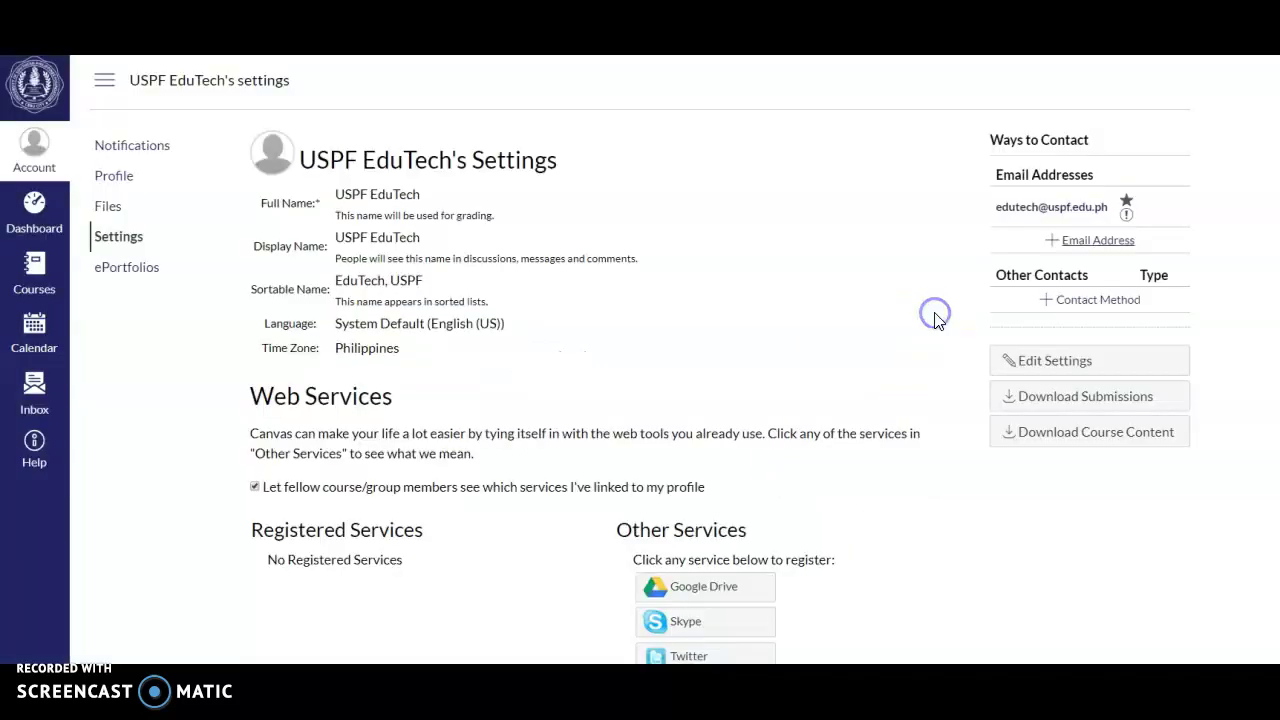
pyautogui.click(1094, 309)
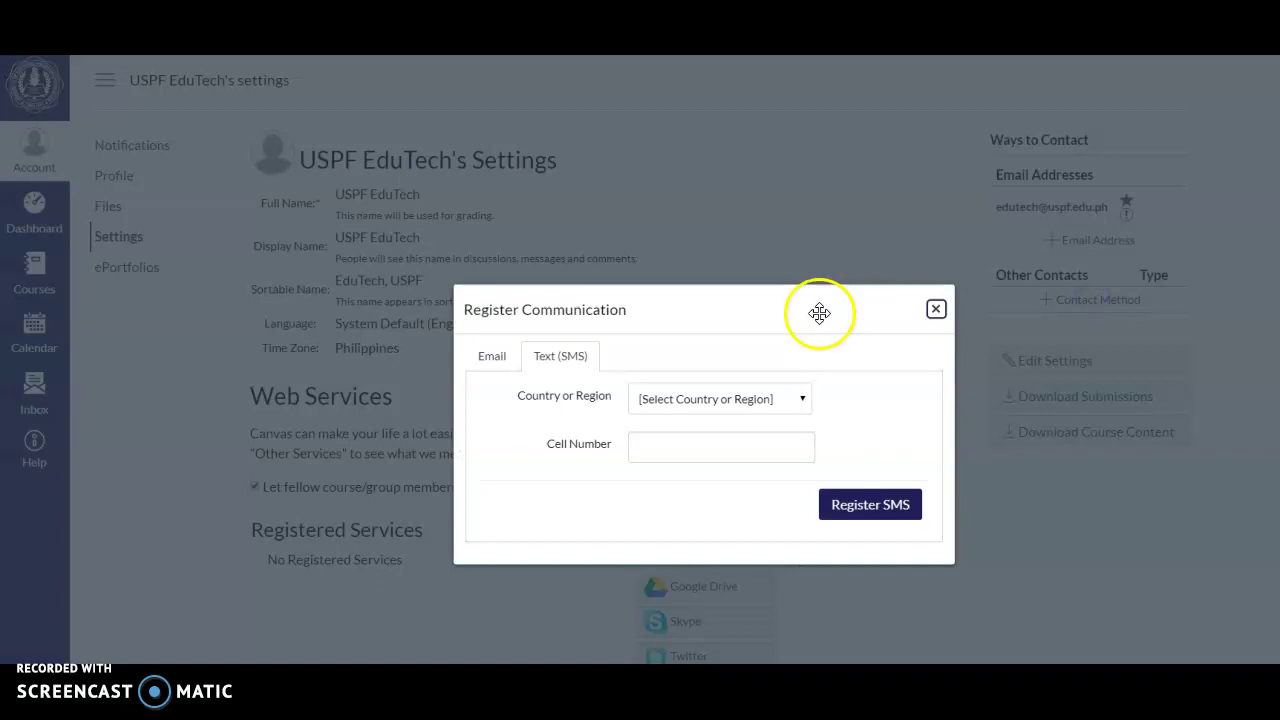
# Register a Philippines (+63) cell number as an SMS contact.
pyautogui.click(751, 400)
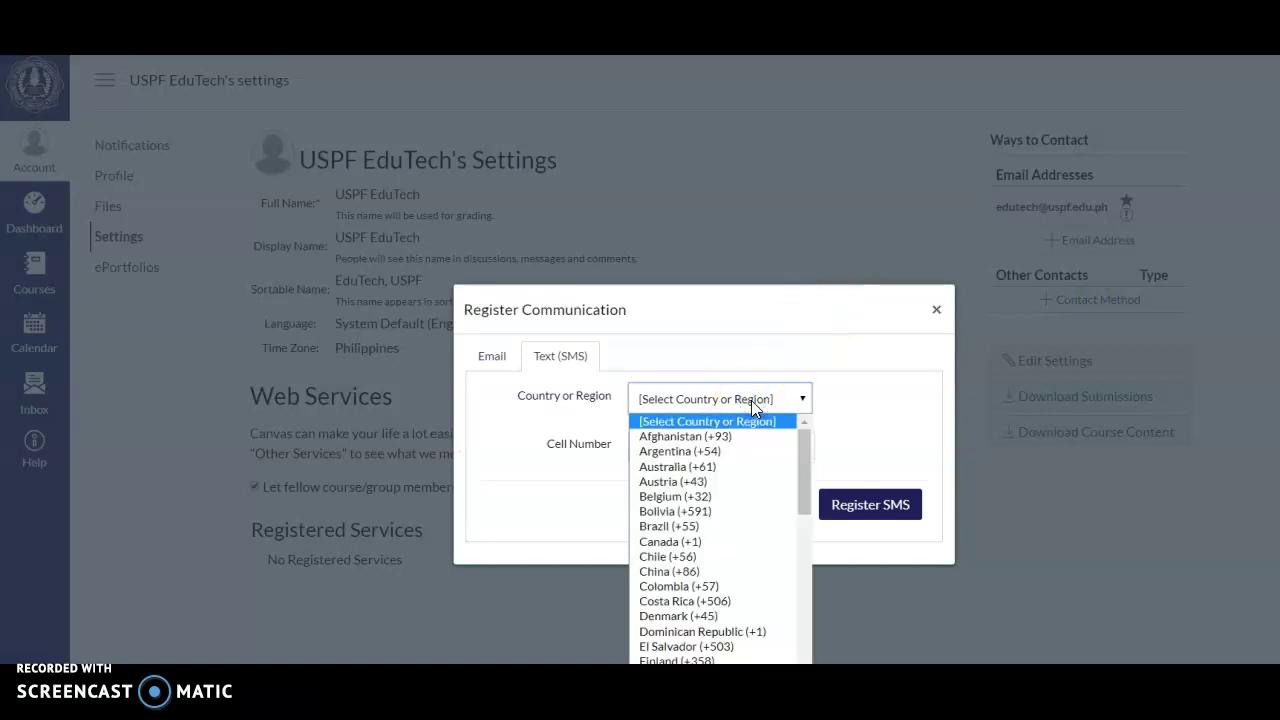
pyautogui.write('ph')
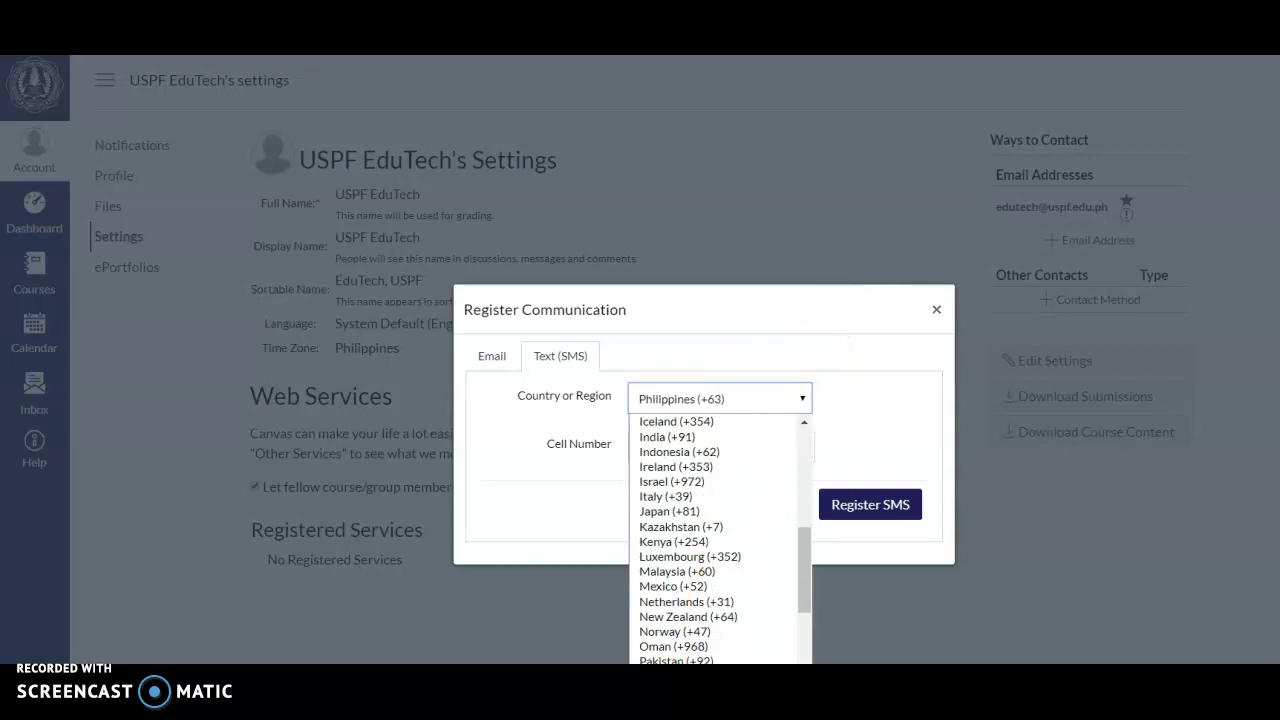
pyautogui.press('Return')
pyautogui.click(694, 463)
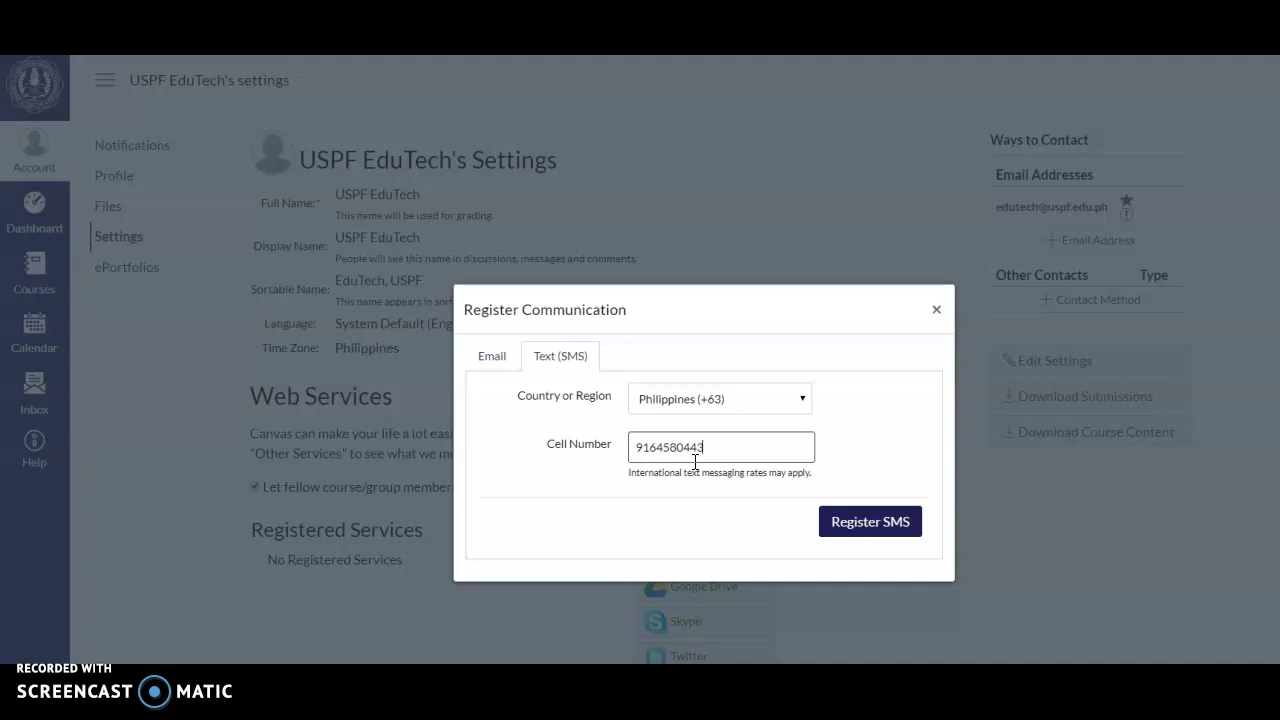
pyautogui.click(884, 528)
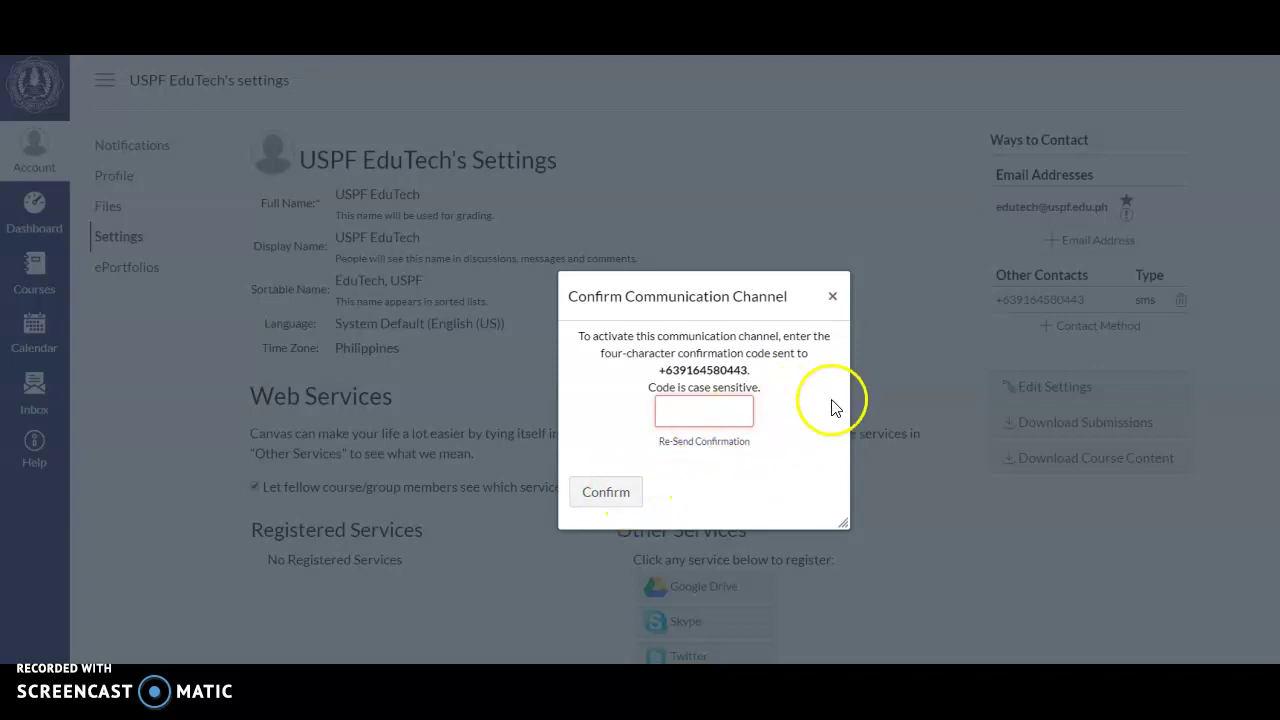
# Close the confirmation-code prompt without entering a code.
pyautogui.click(712, 414)
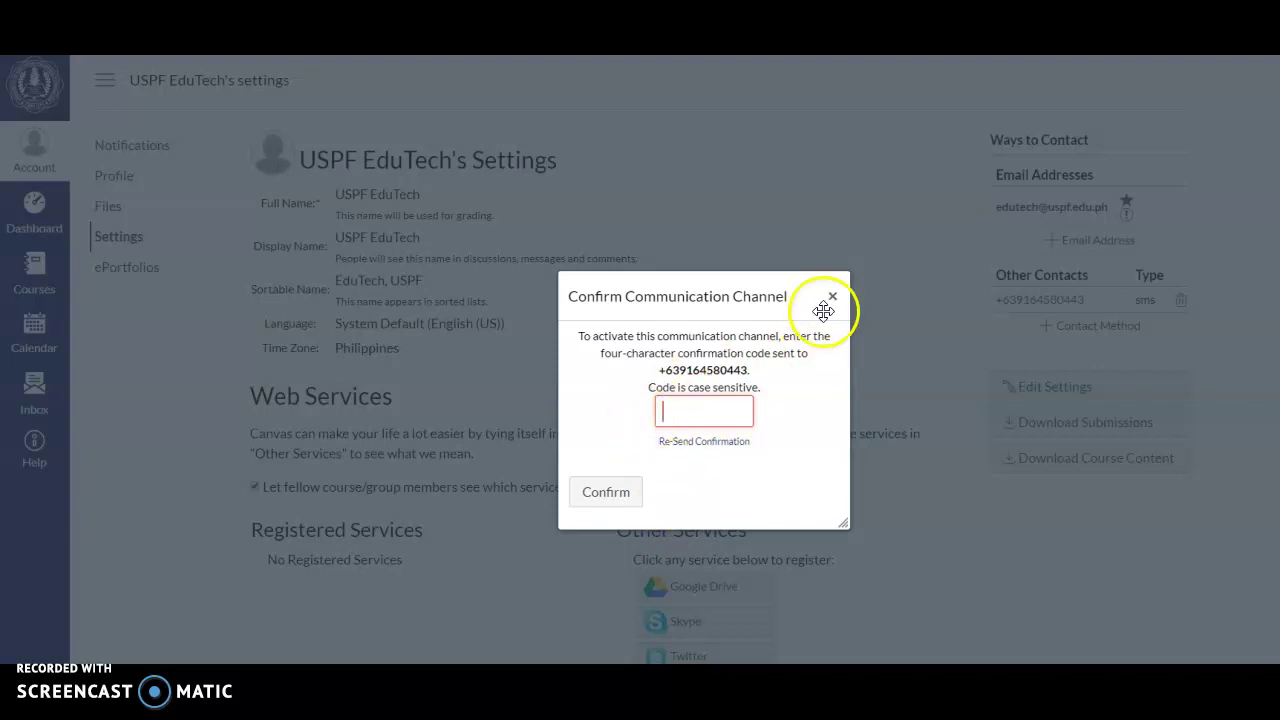
pyautogui.moveTo(826, 307); pyautogui.dragTo(833, 297)
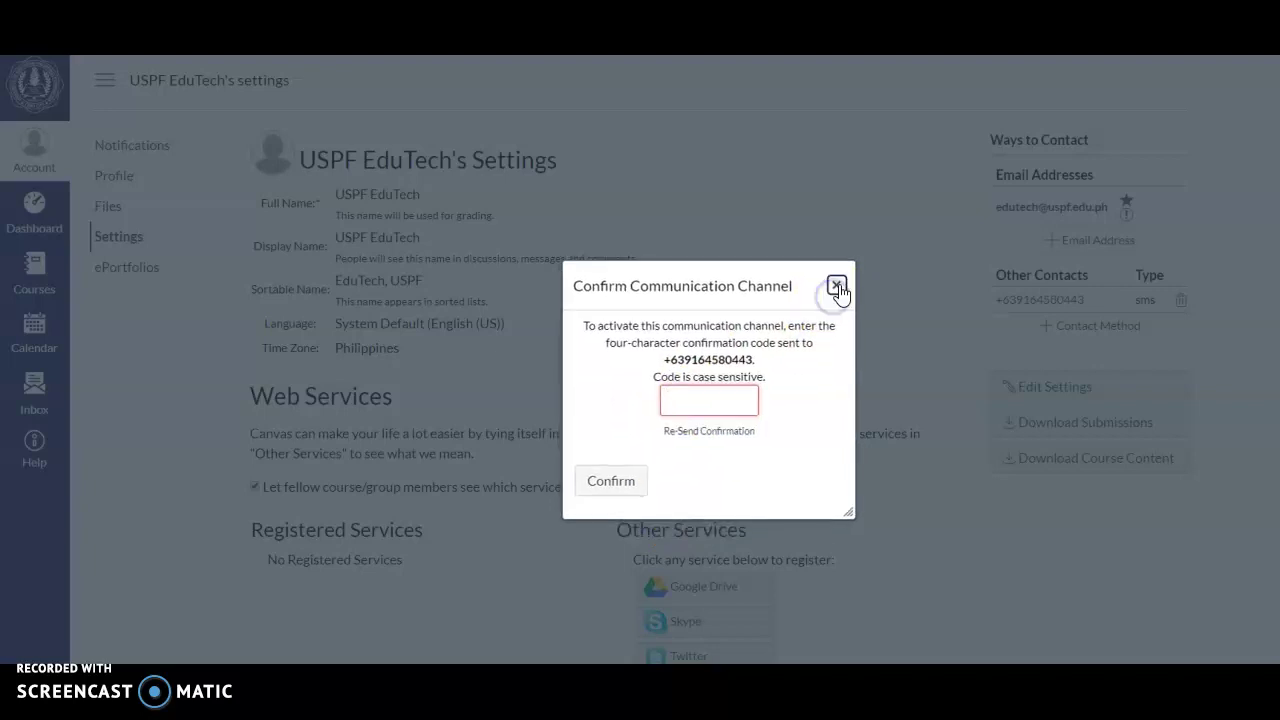
pyautogui.click(838, 287)
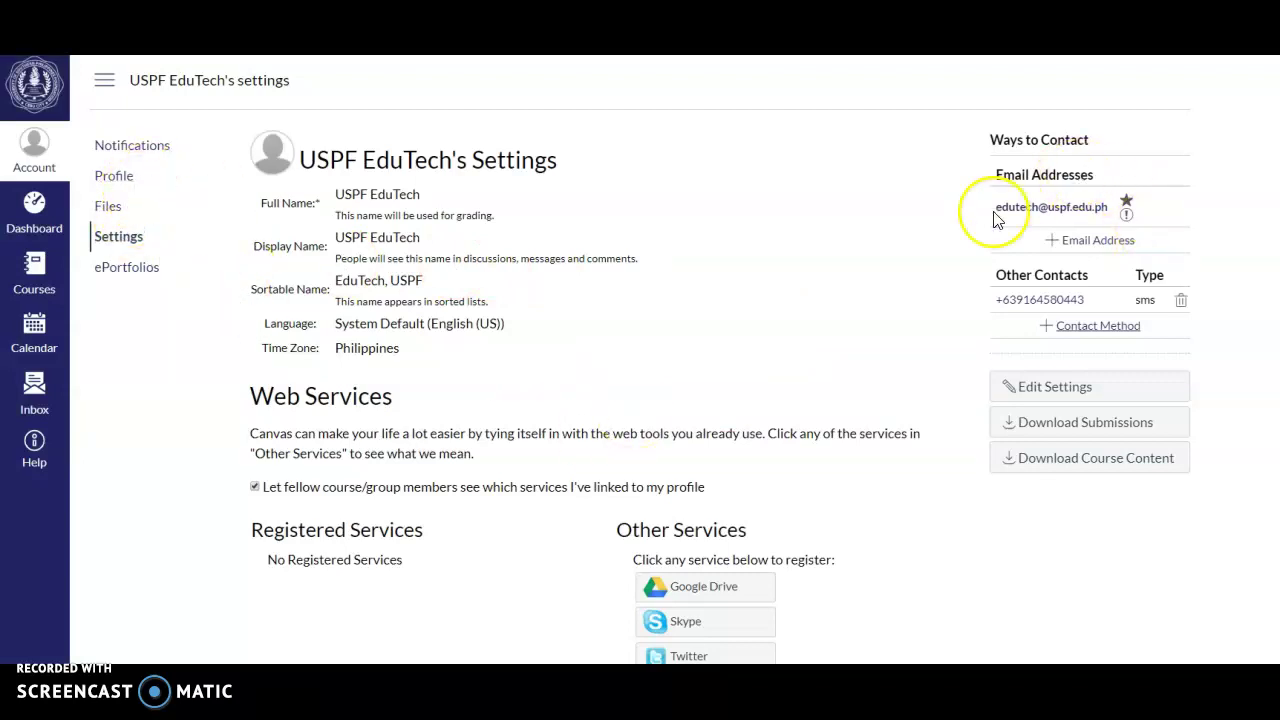
# In Notifications, text Due Date, Grading Policies, Invitation, Announcement and Files alerts to the cell number right away.
pyautogui.click(132, 150)
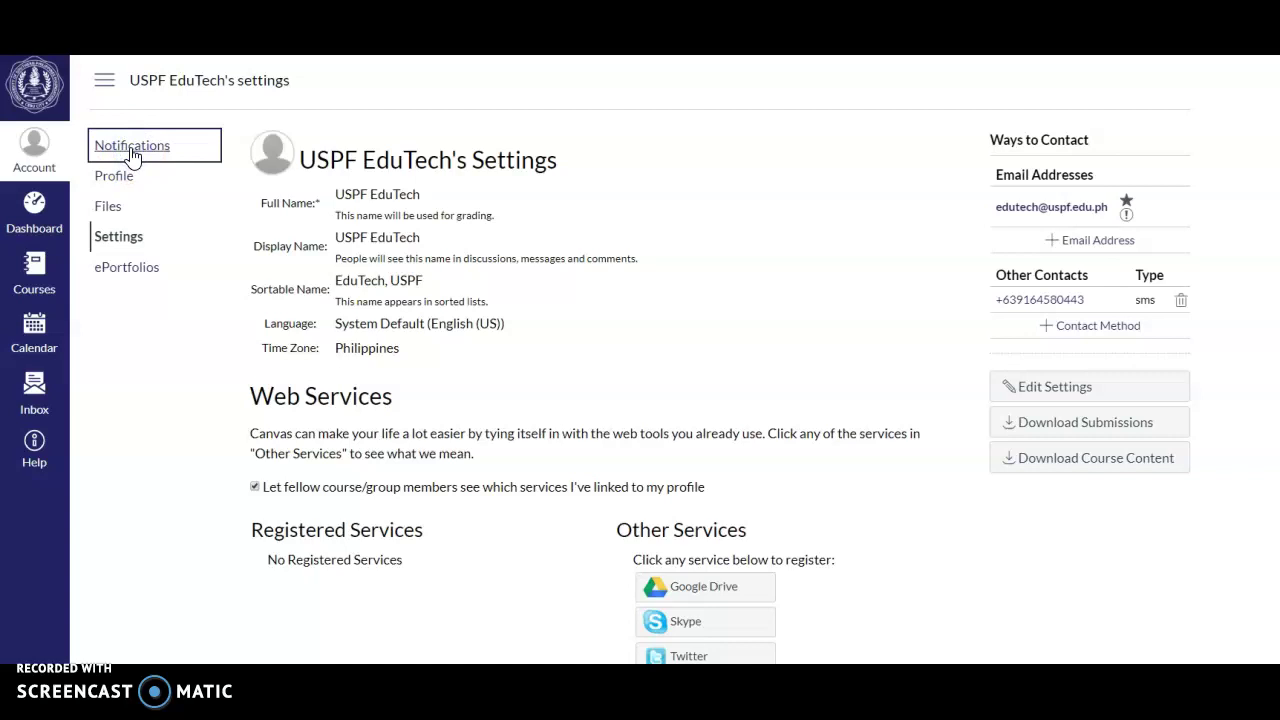
pyautogui.click(777, 263)
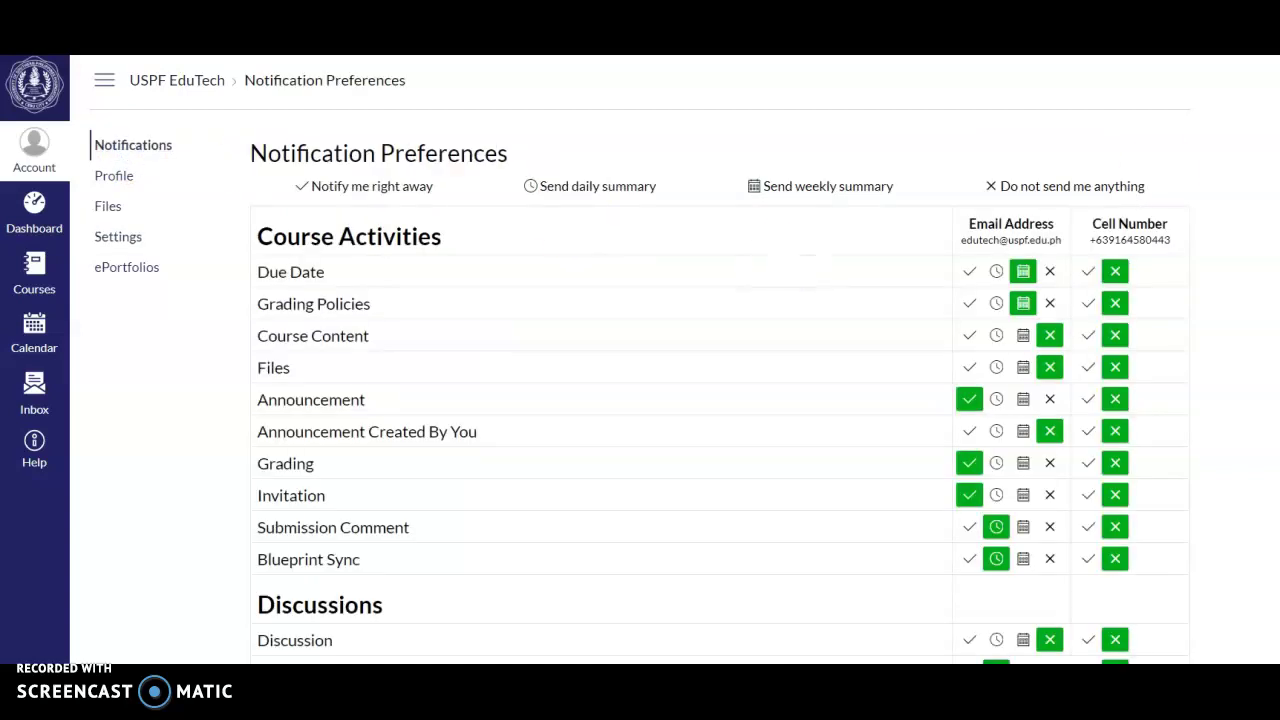
pyautogui.scroll(-2, 640, 400)
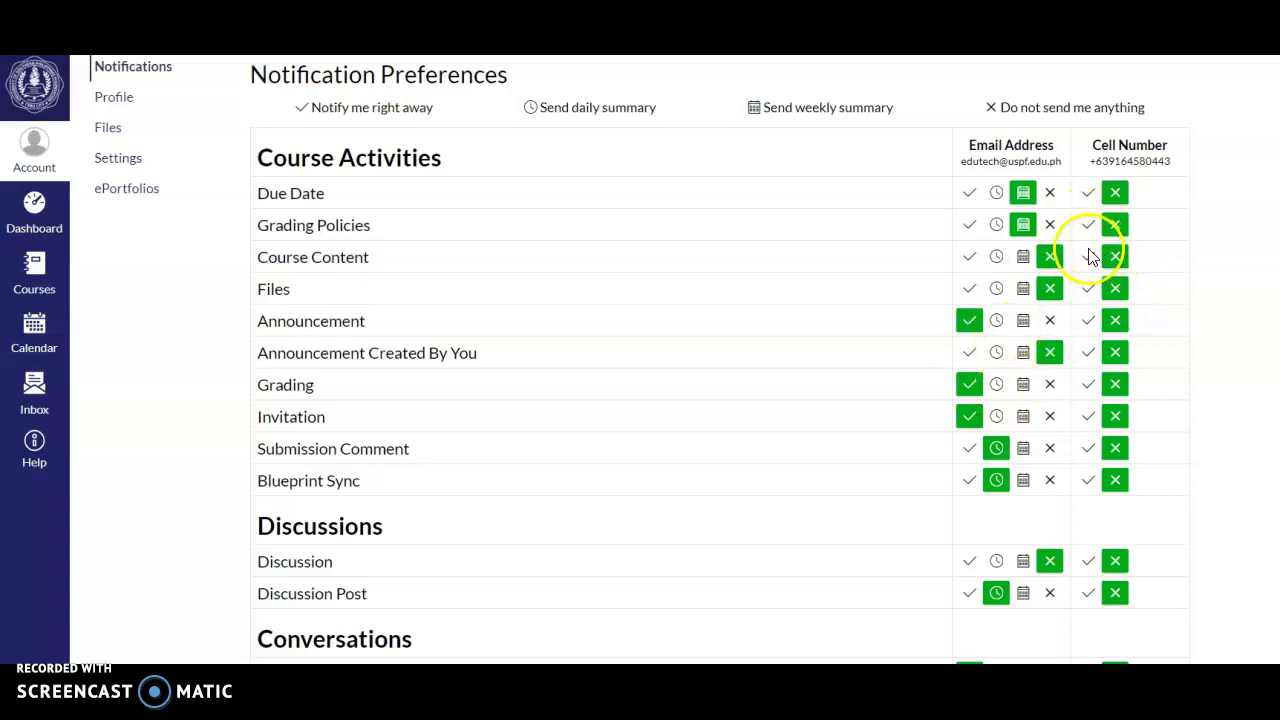
pyautogui.click(1089, 194)
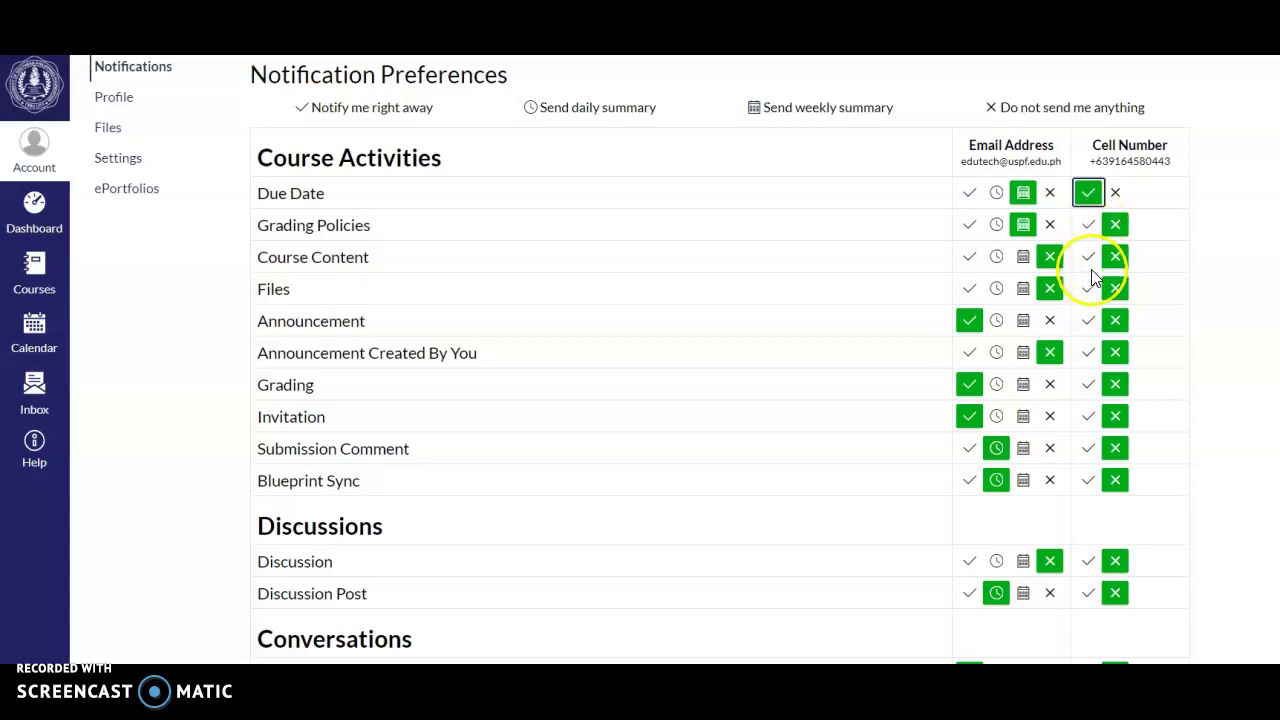
pyautogui.click(1088, 225)
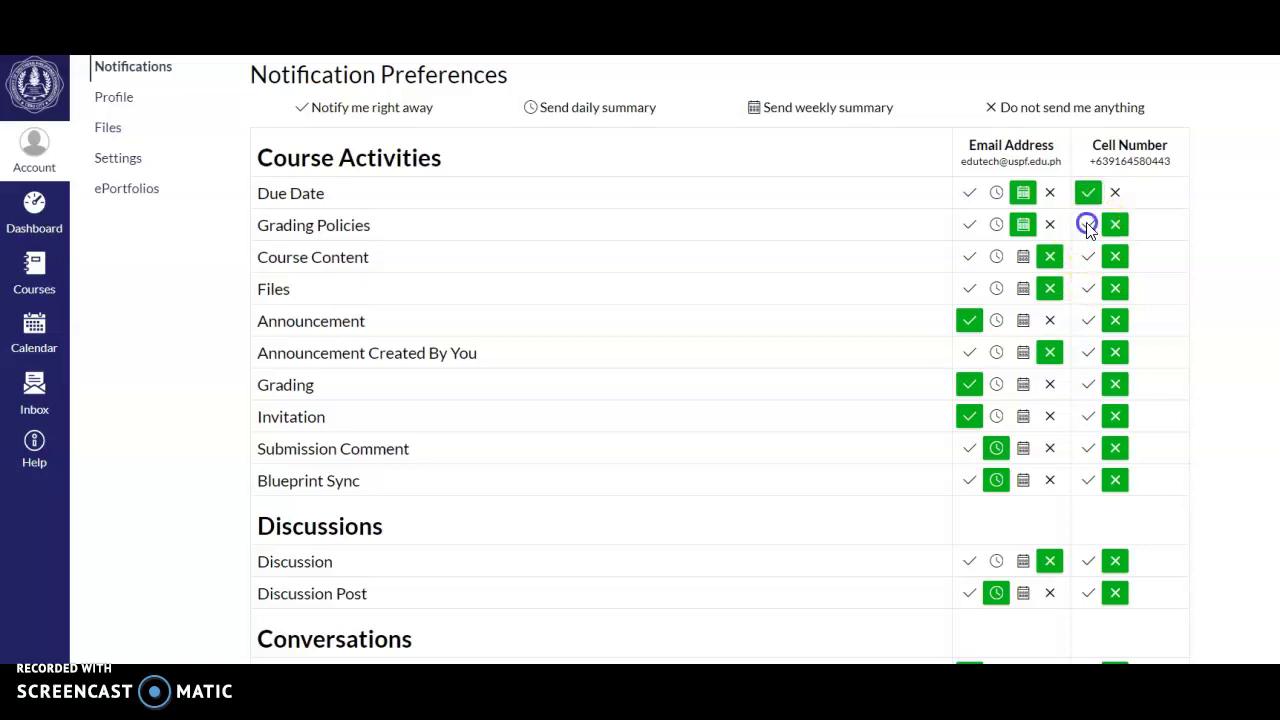
pyautogui.click(1097, 423)
pyautogui.click(1088, 352)
pyautogui.click(1087, 292)
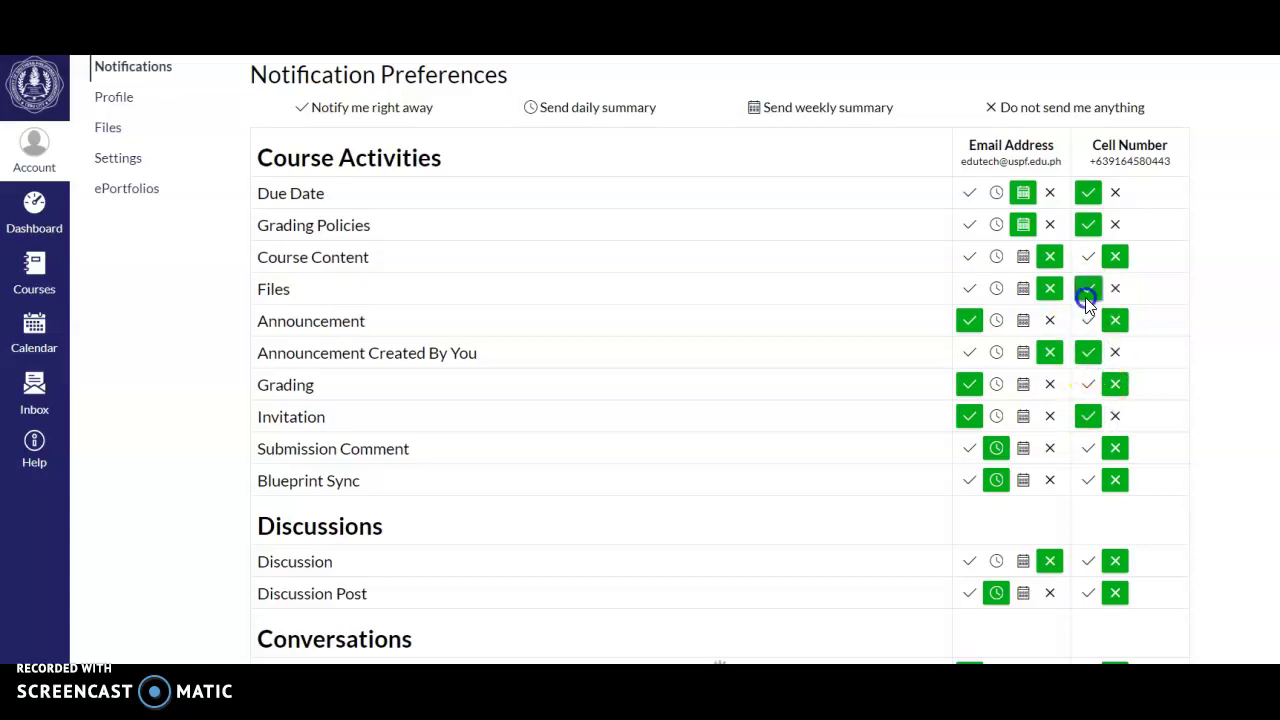
# Text Discussion, Added To Conversation and Recording Ready alerts right away, then open the Account panel.
pyautogui.click(1090, 482)
pyautogui.scroll(-3, 1150, 300)
pyautogui.click(1093, 250)
pyautogui.click(1086, 361)
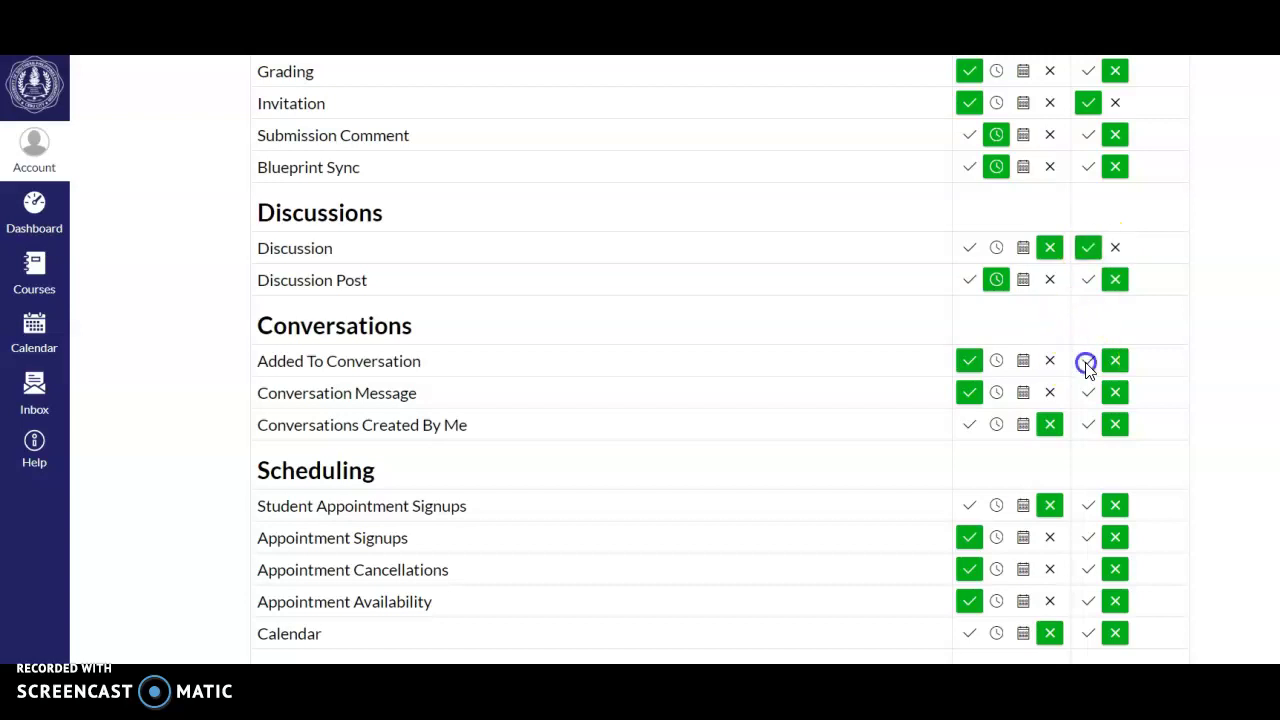
pyautogui.scroll(-2, 720, 360)
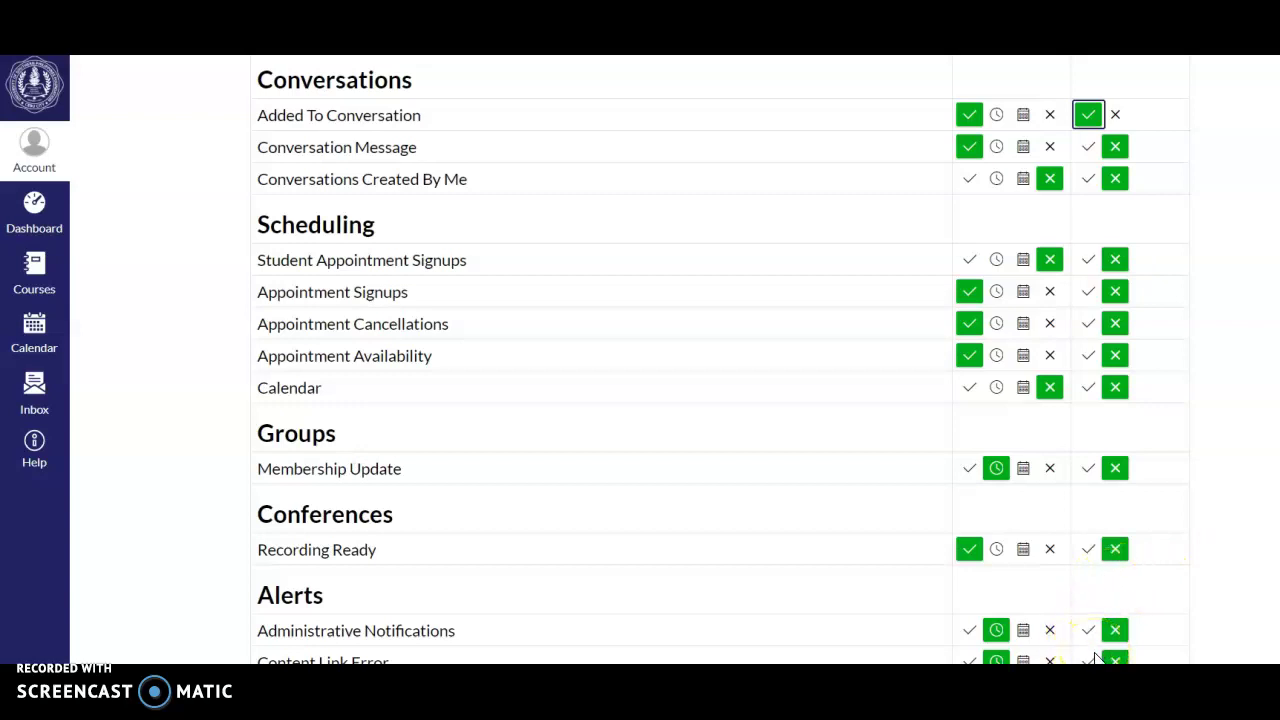
pyautogui.click(1089, 550)
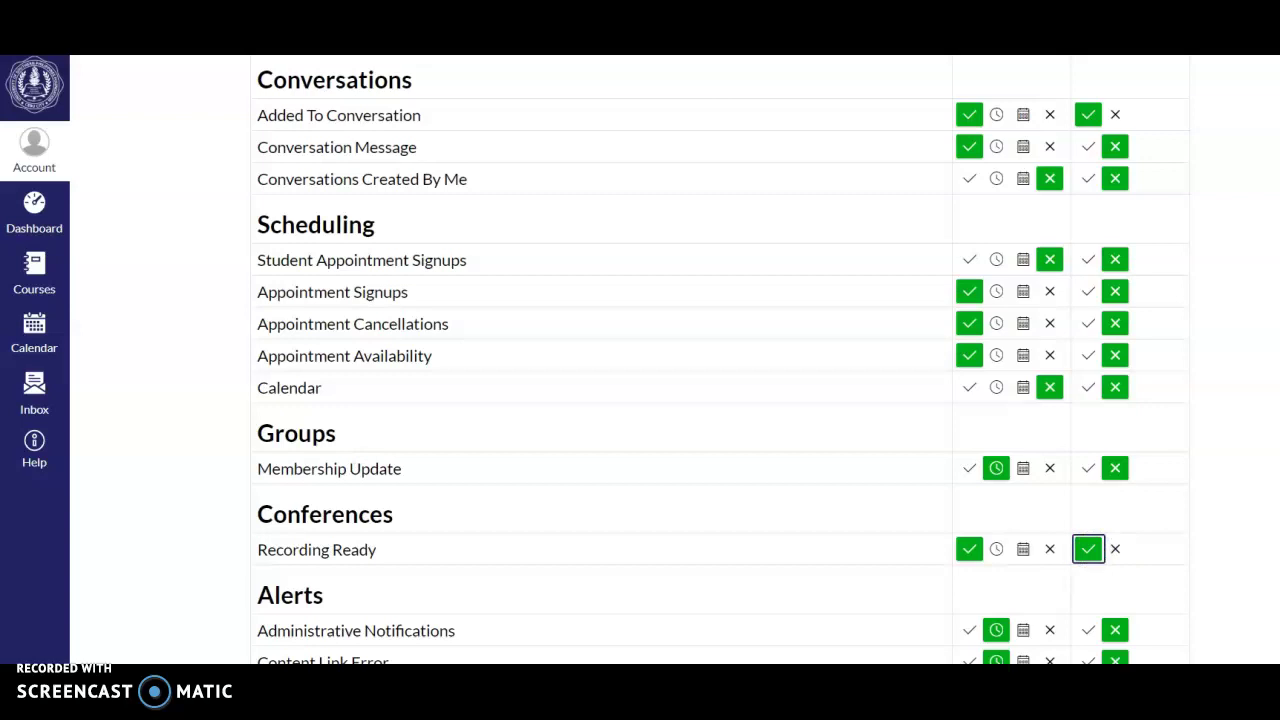
pyautogui.scroll(5, 640, 360)
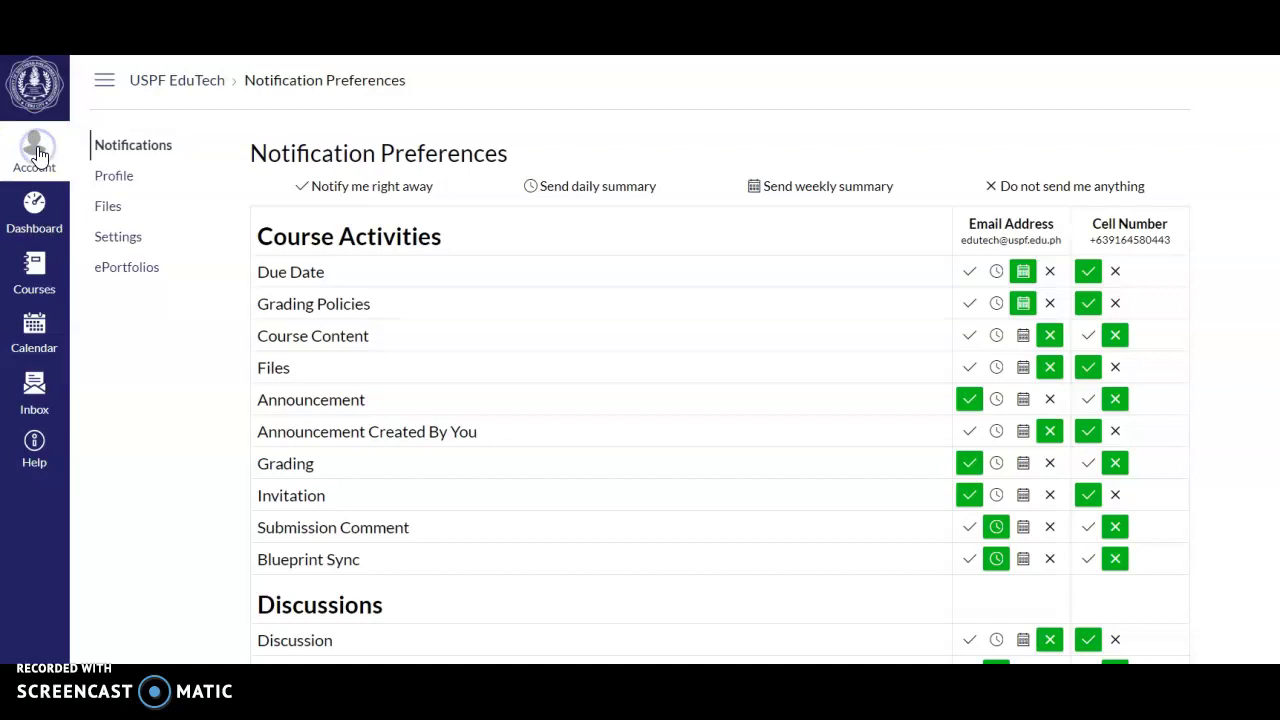
pyautogui.click(36, 152)
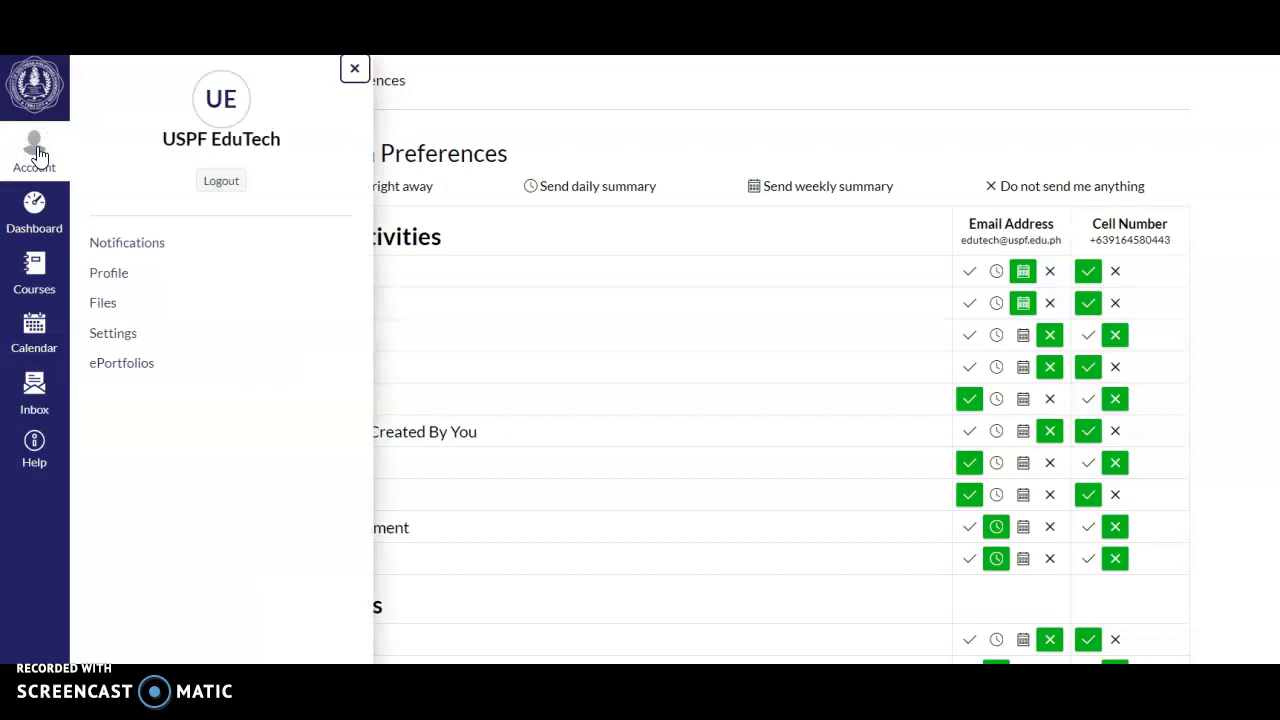